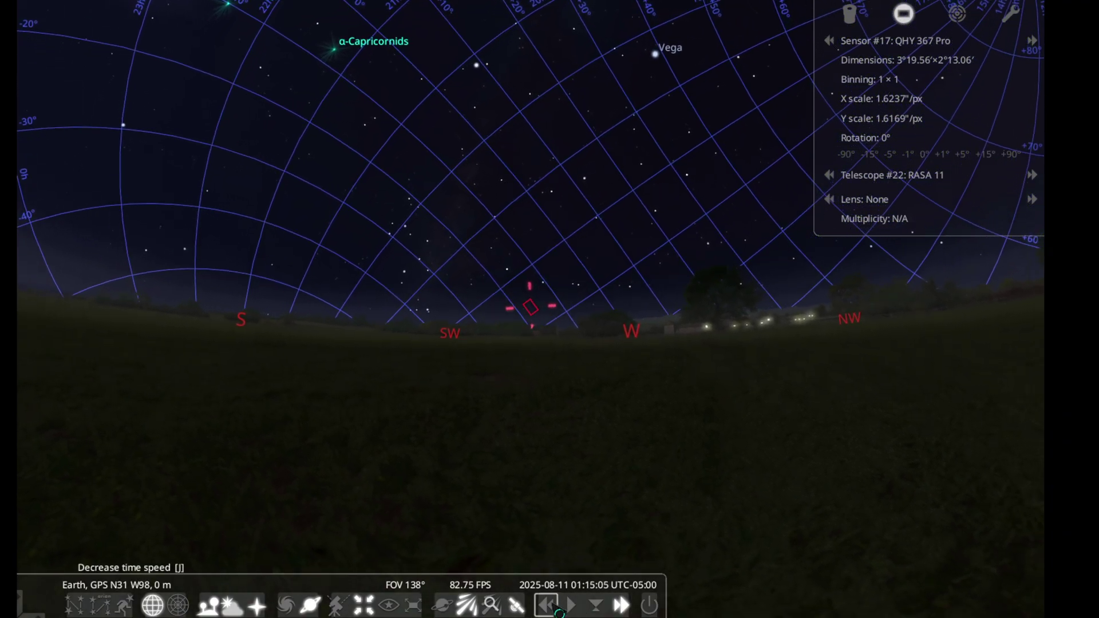
Reduce the simulation's time speed from fast-forward until the sky runs backward.
left_click(554, 609)
left_click(554, 608)
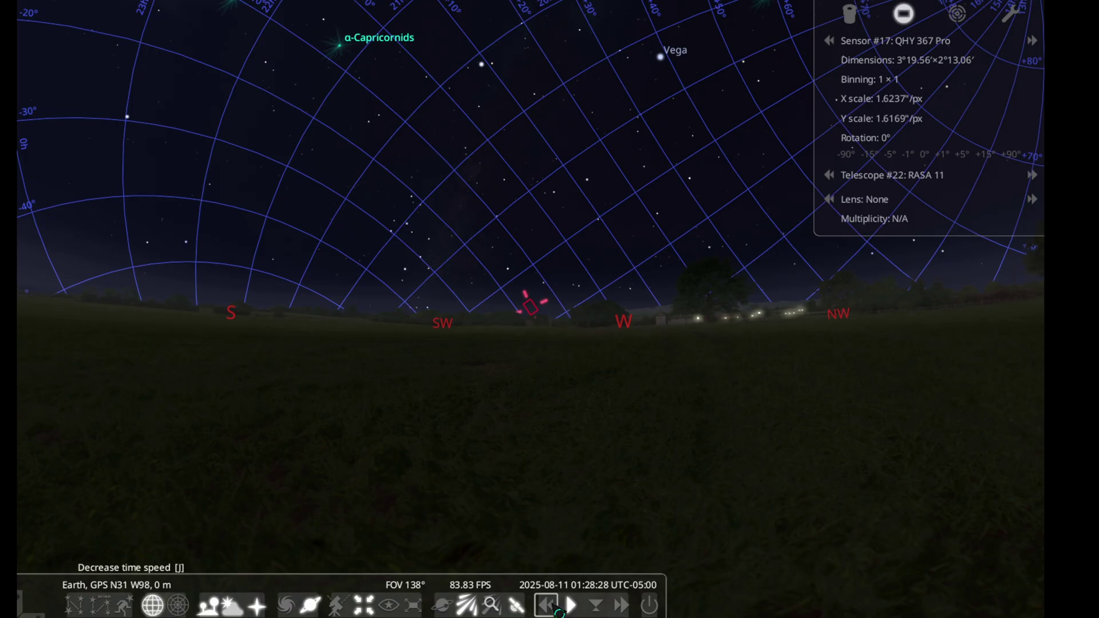
left_click(554, 609)
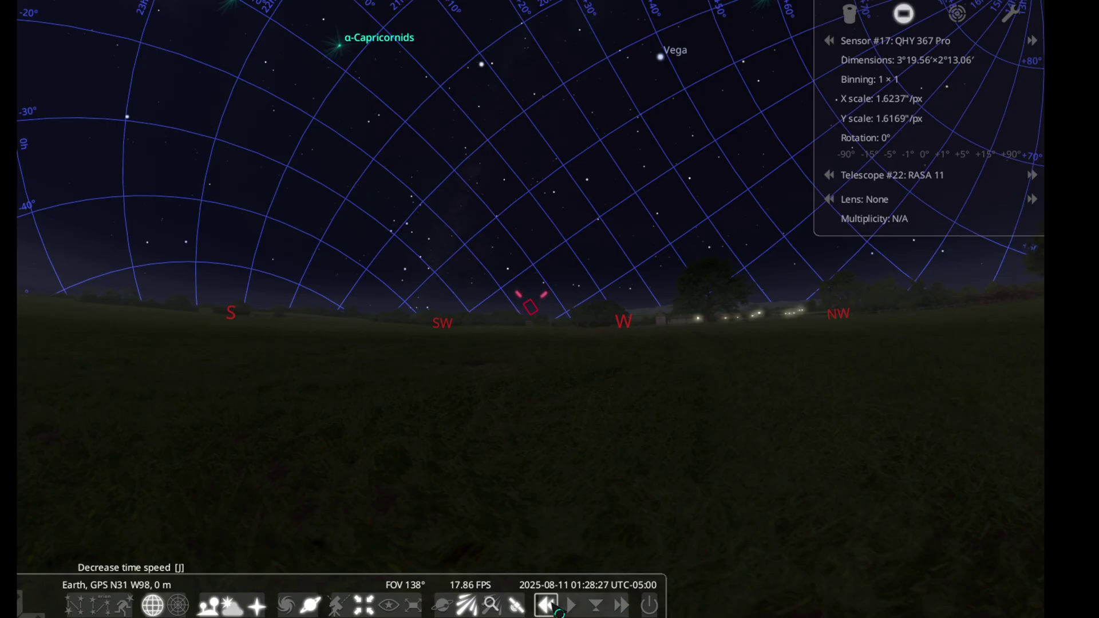
left_click(555, 609)
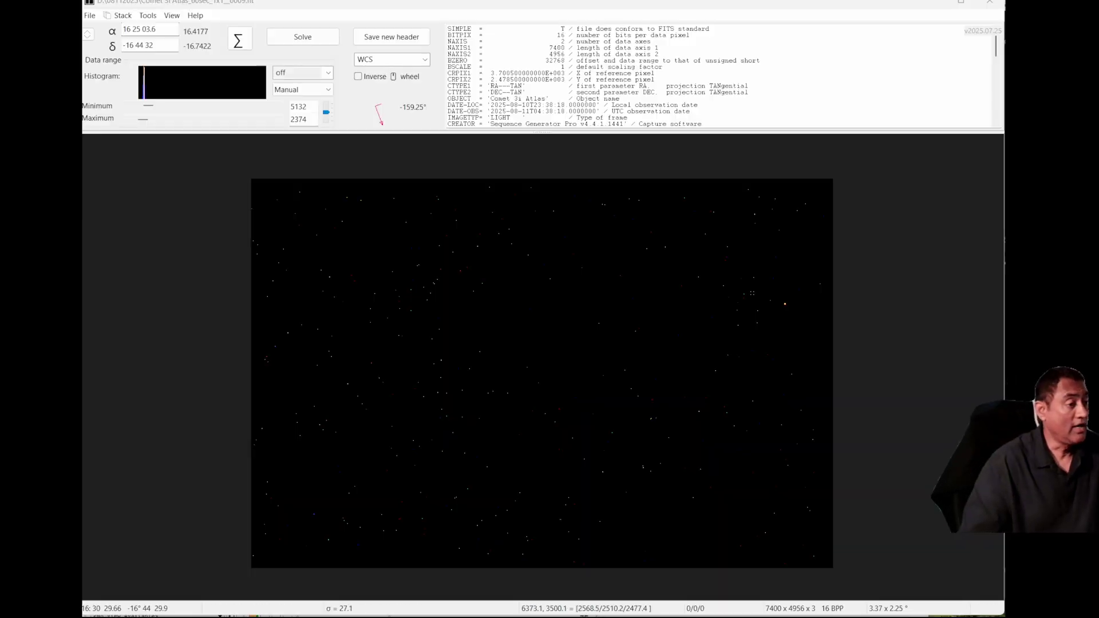
Switch to ASTAP and load Comet 3i Atlas_60sec_1x1__0009.fit from the 08112025 folder.
left_click(90, 15)
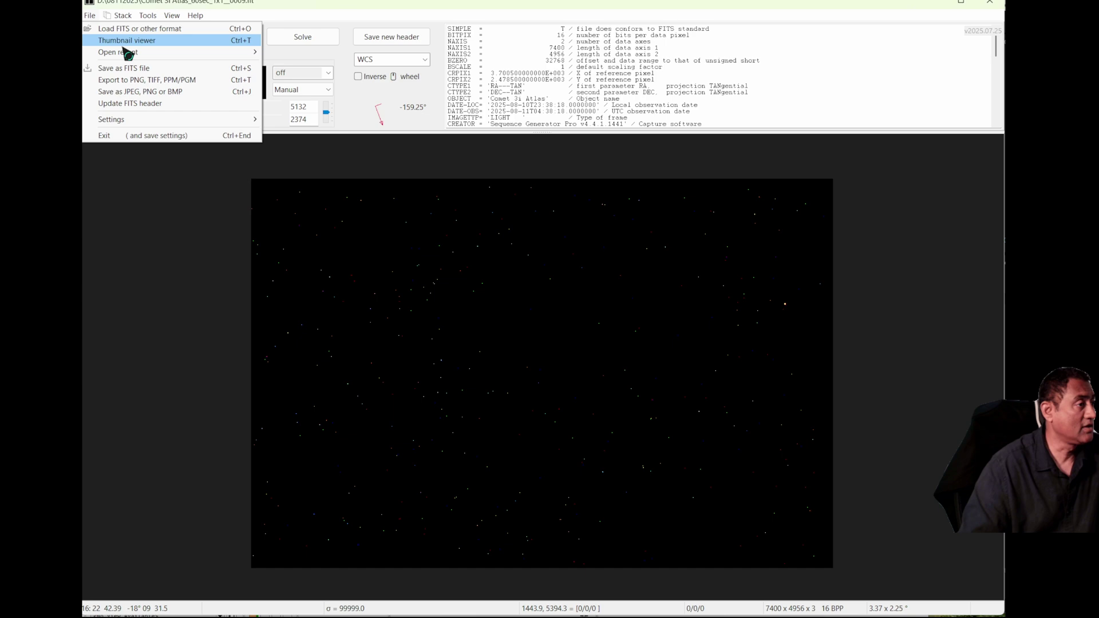
left_click(137, 29)
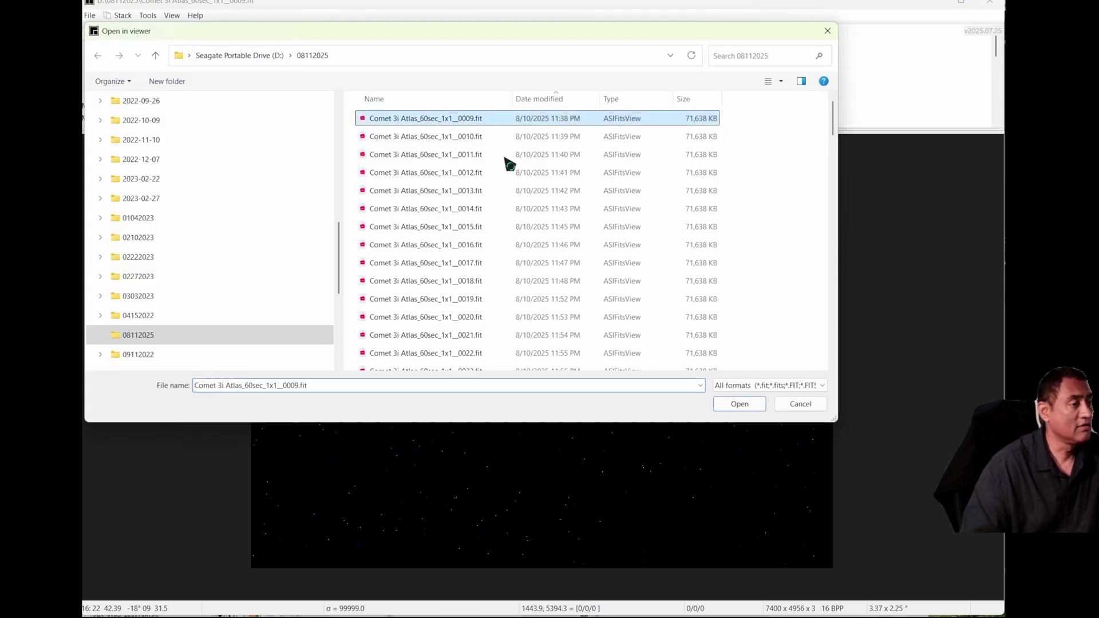
left_click(753, 405)
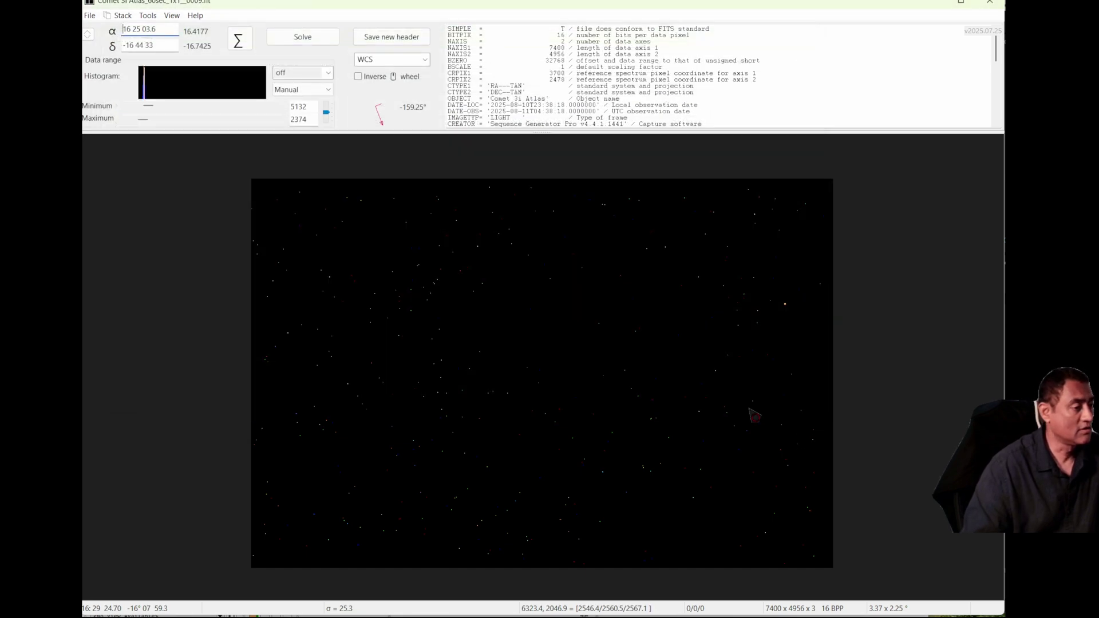
Plate-solve the loaded image and annotate its asteroids and comets.
left_click(148, 16)
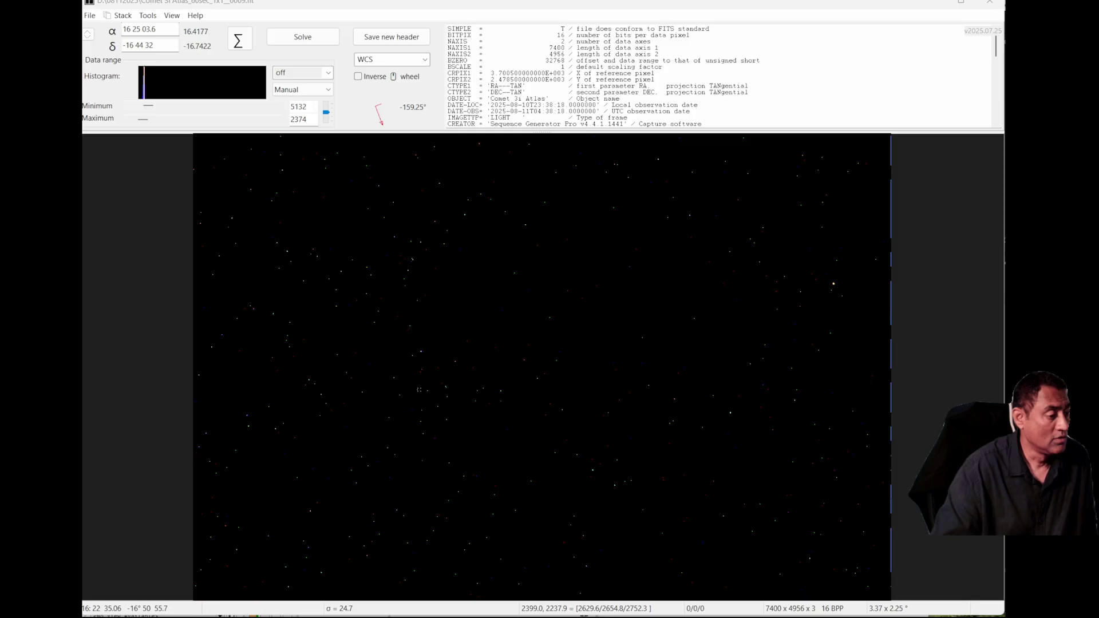
left_click(149, 17)
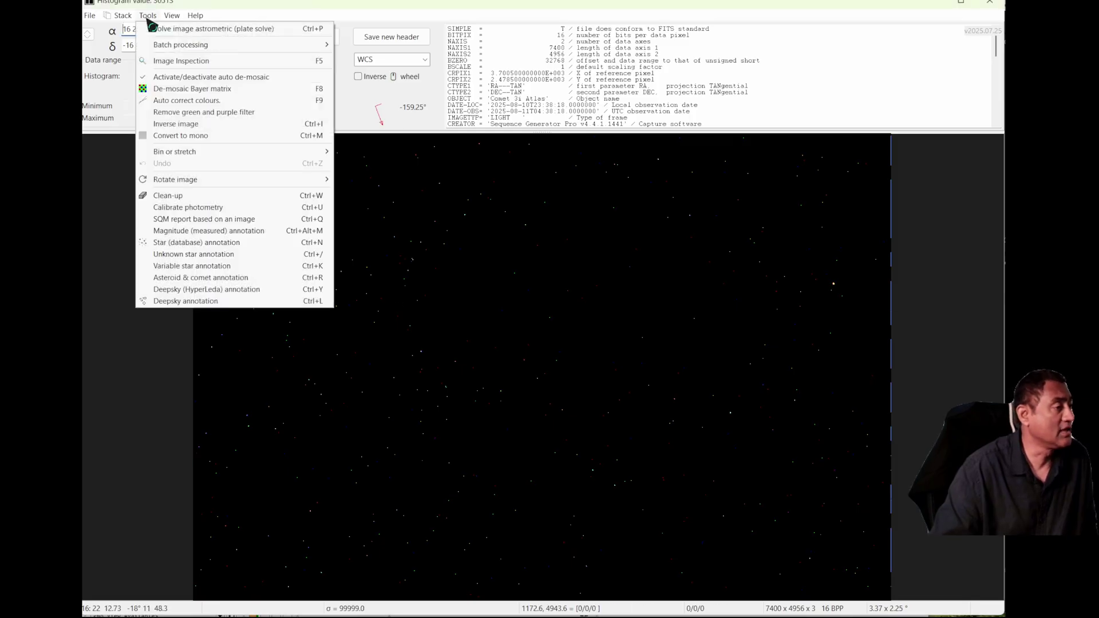
left_click(231, 288)
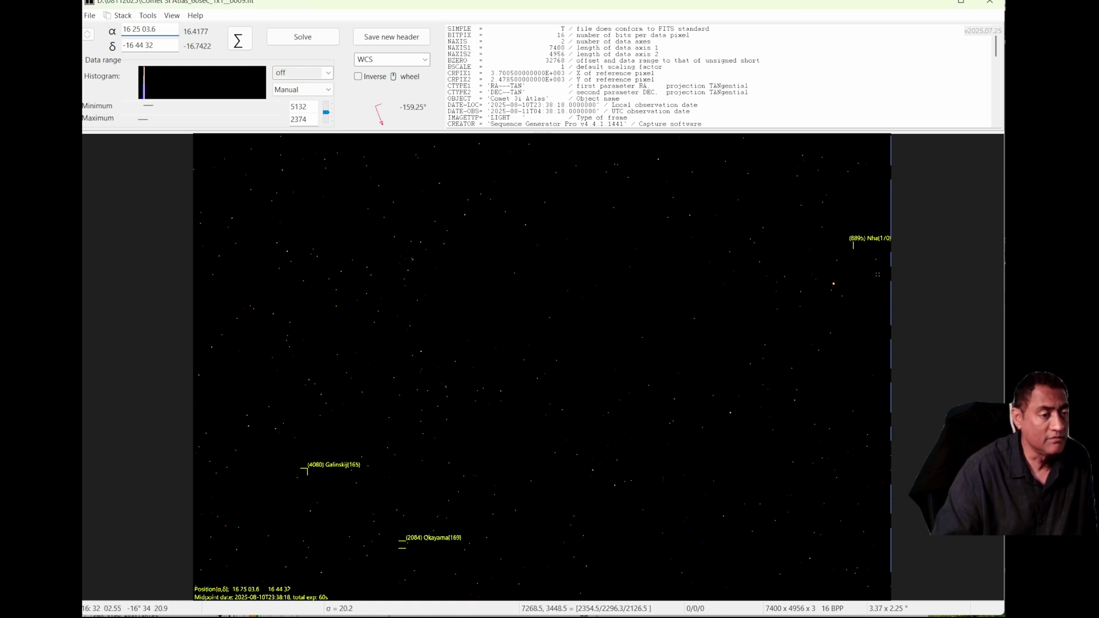
Examine the asteroid annotations across the image, including (8895) Nha, (4080) Galinskij and (2084) Okayama.
scroll(859, 258, "up", 2)
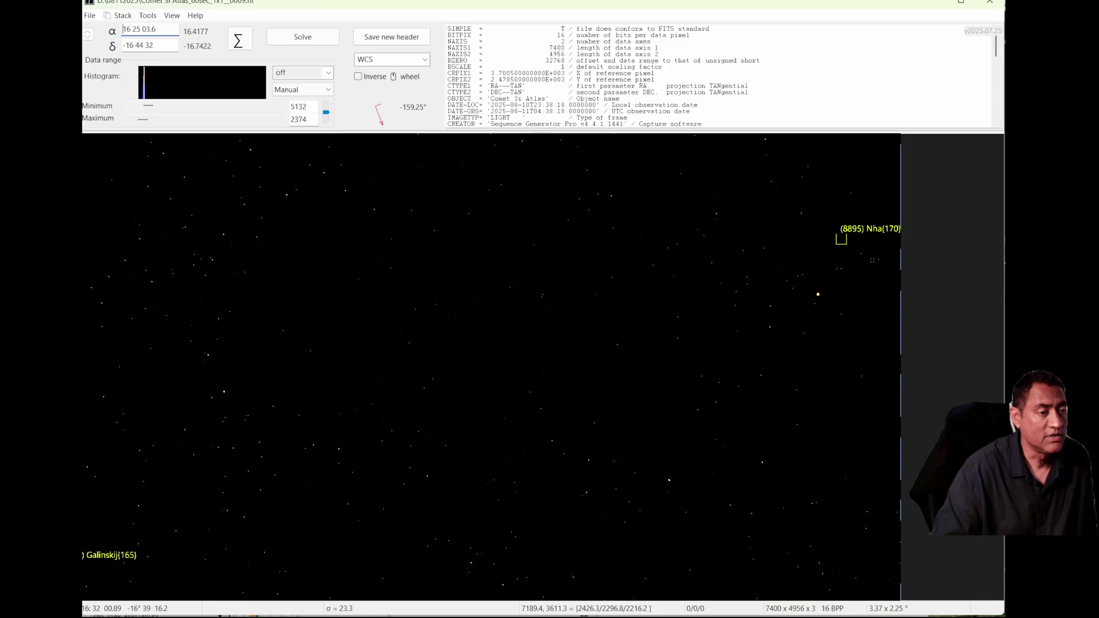
scroll(870, 257, "down", 2)
scroll(544, 470, "up", 3)
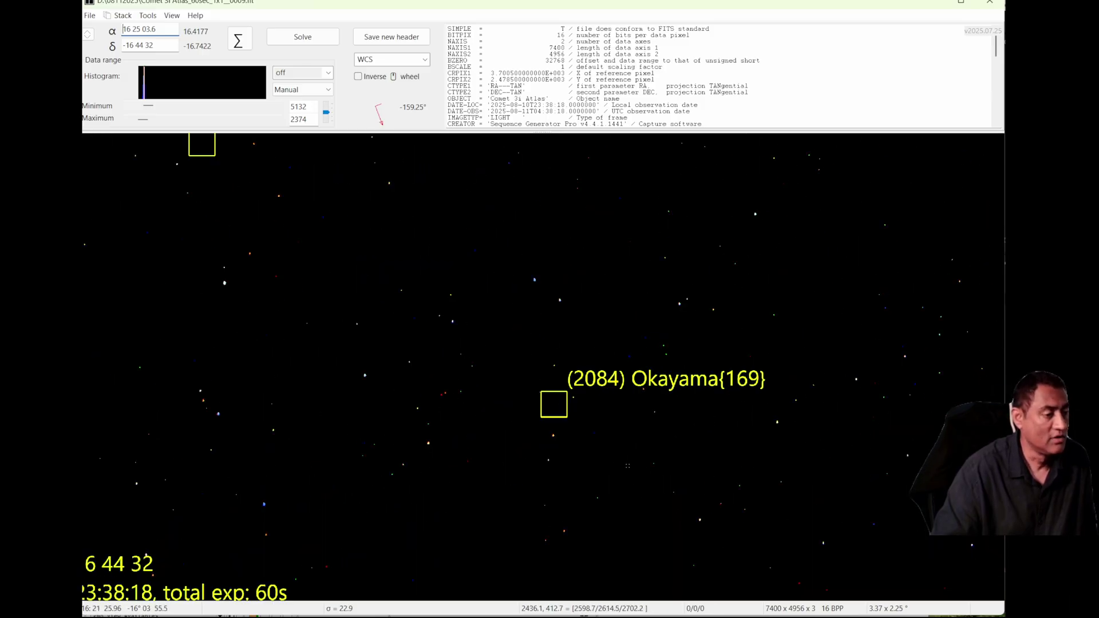
scroll(627, 466, "down", 1)
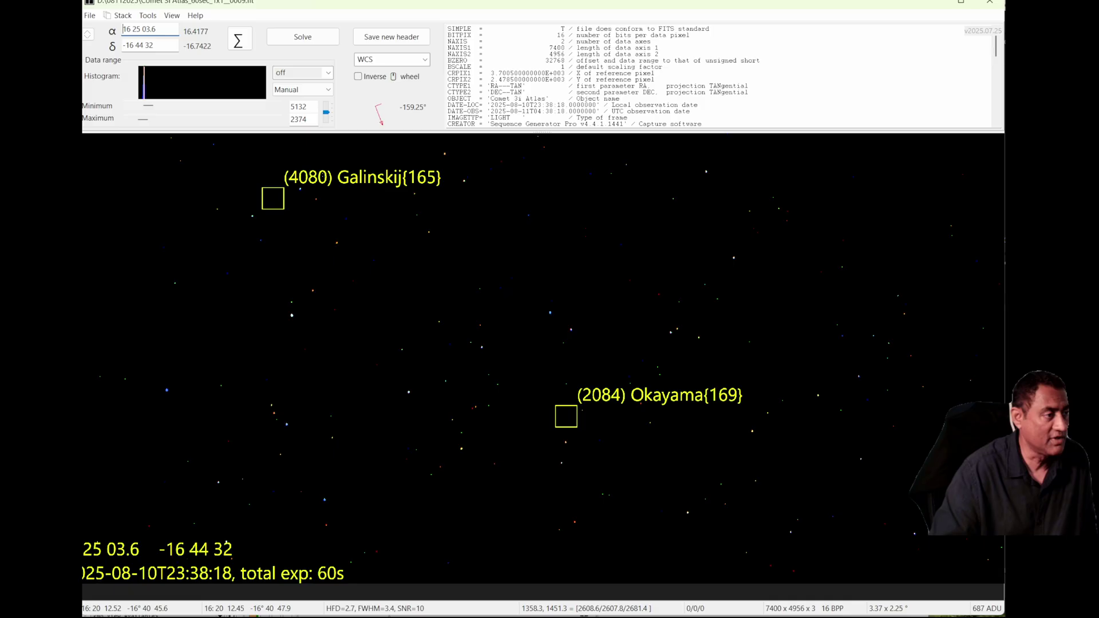
scroll(437, 265, "down", 1)
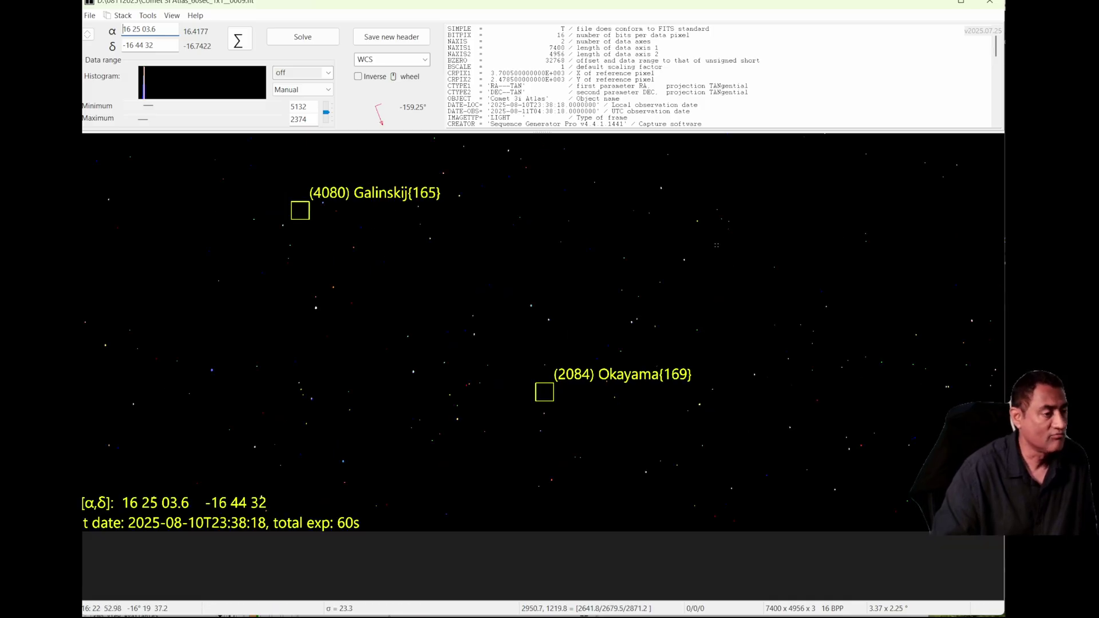
scroll(716, 241, "down", 1)
left_click_drag(716, 242, 602, 378)
left_click_drag(652, 309, 589, 368)
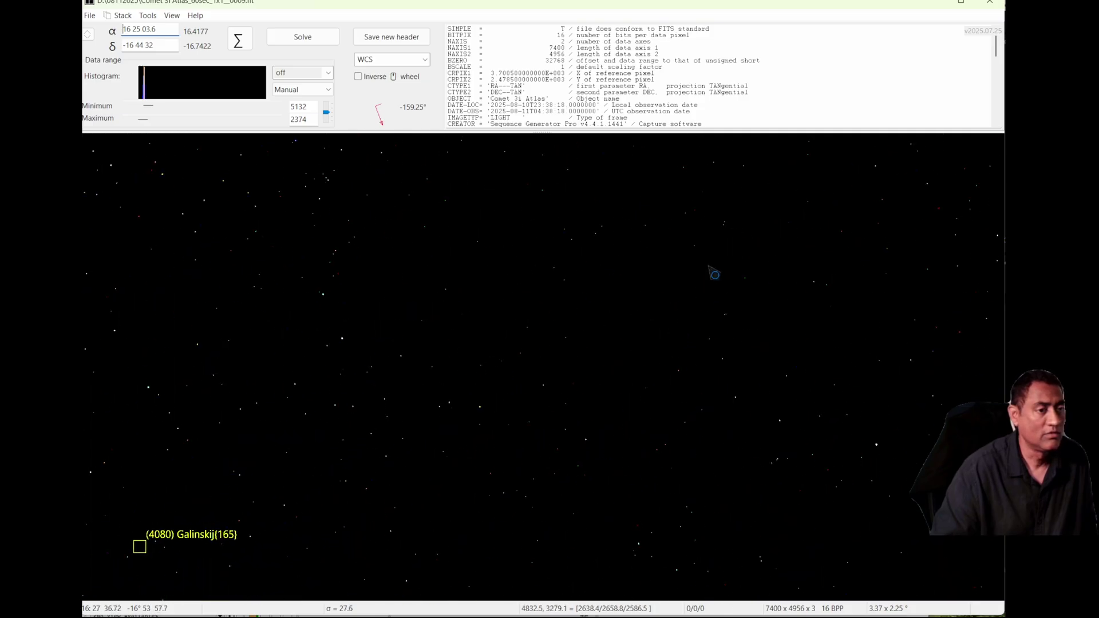
left_click_drag(712, 272, 626, 355)
scroll(620, 346, "down", 1)
scroll(601, 335, "up", 1)
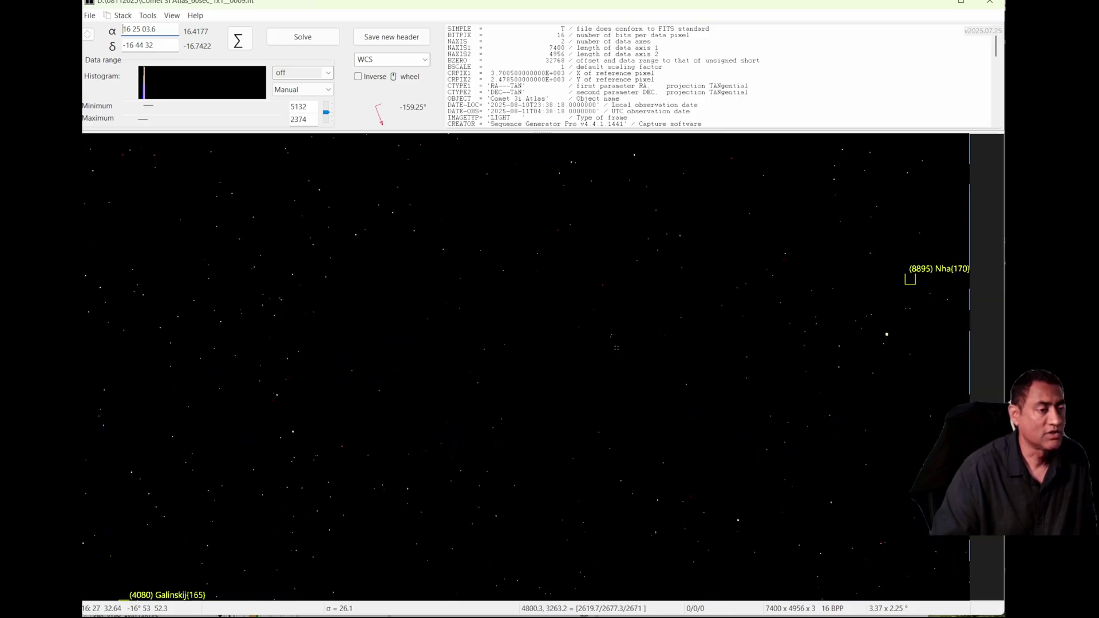
left_click_drag(584, 320, 682, 229)
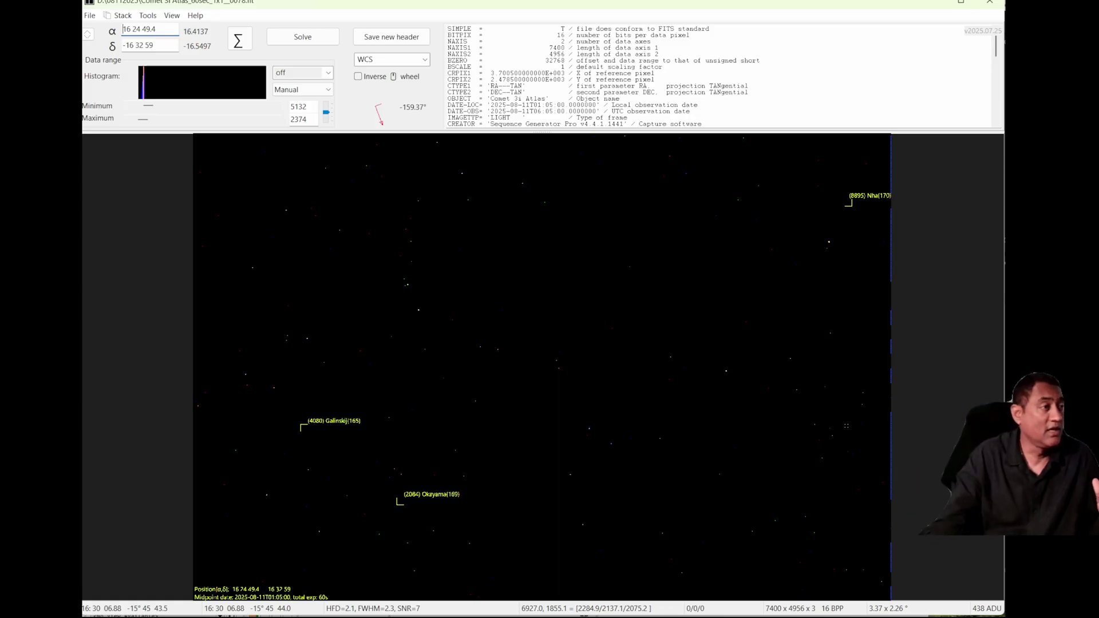
Raise the limiting magnitude for asteroid and comet annotation and annotate the later exposure again.
left_click(150, 17)
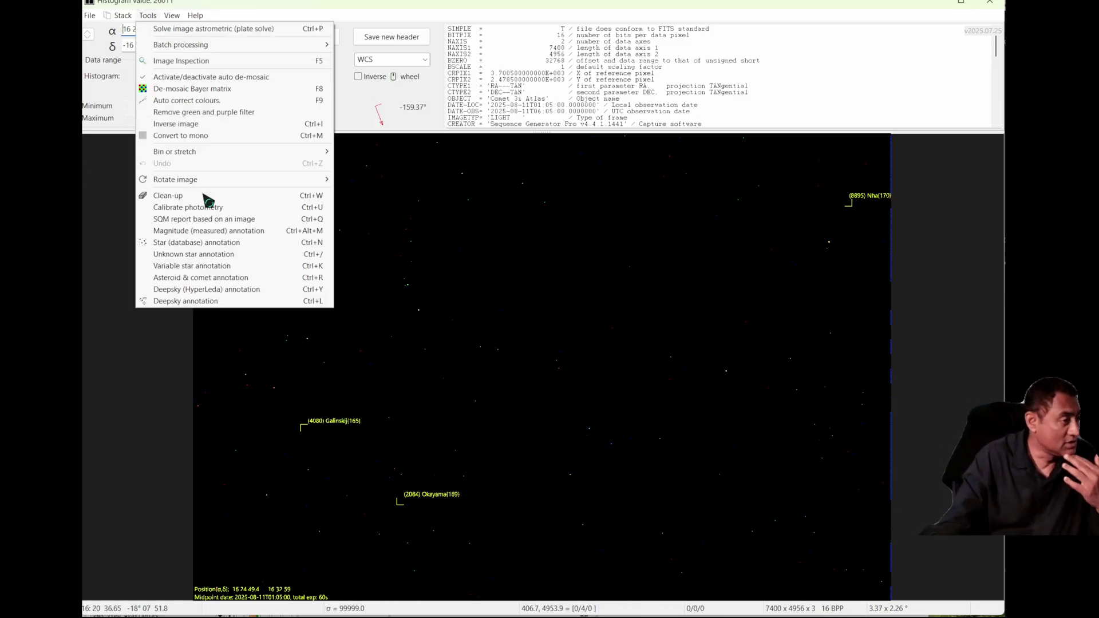
left_click(260, 289)
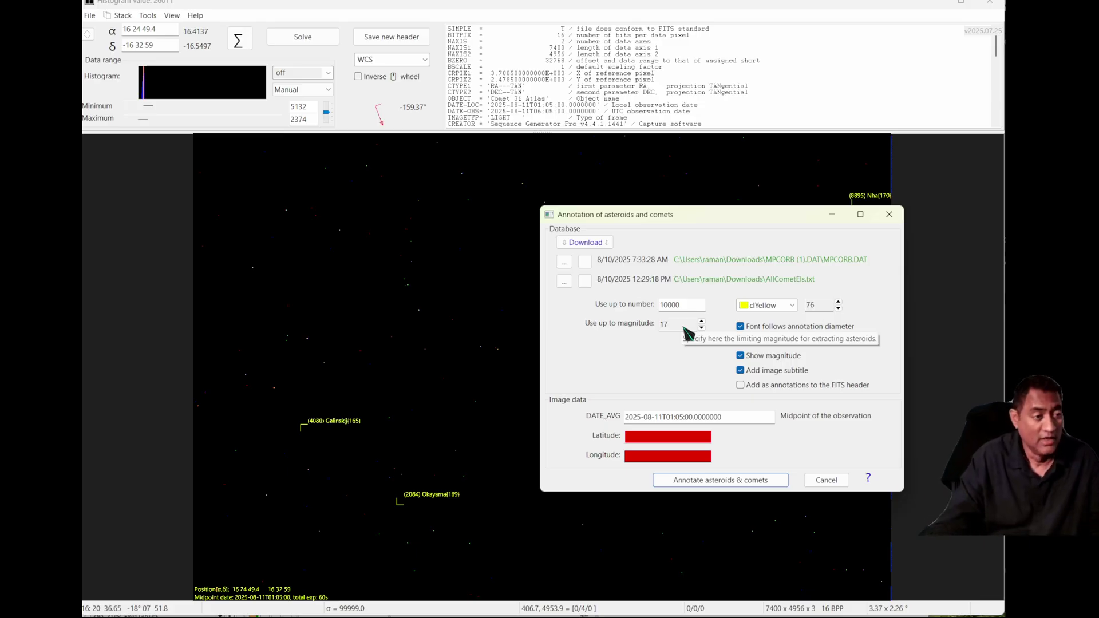
double_click(664, 324)
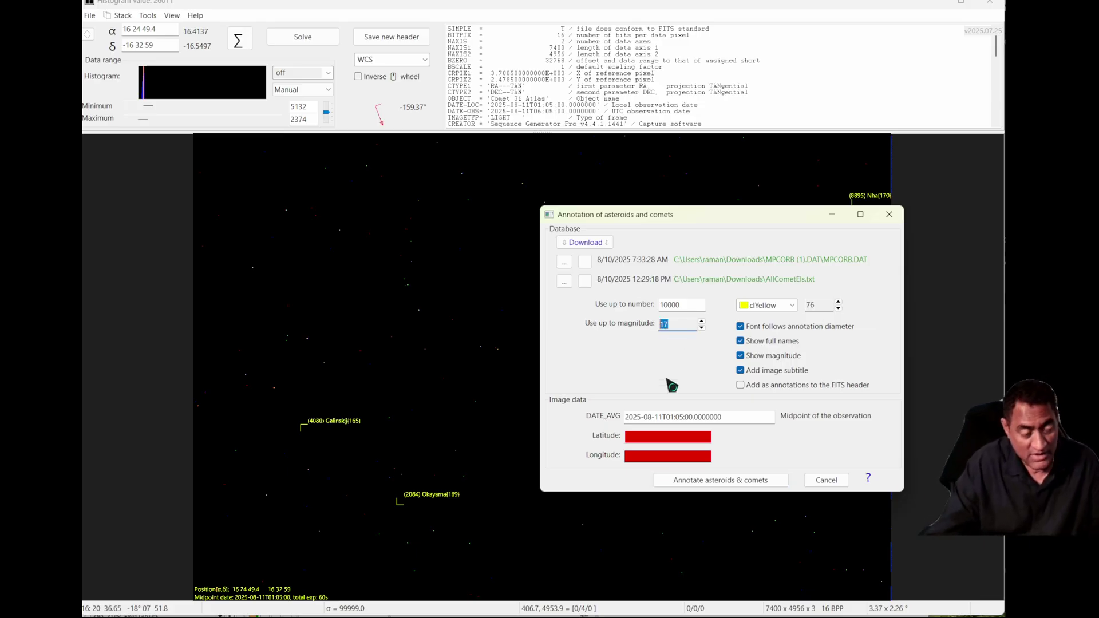
left_click(759, 483)
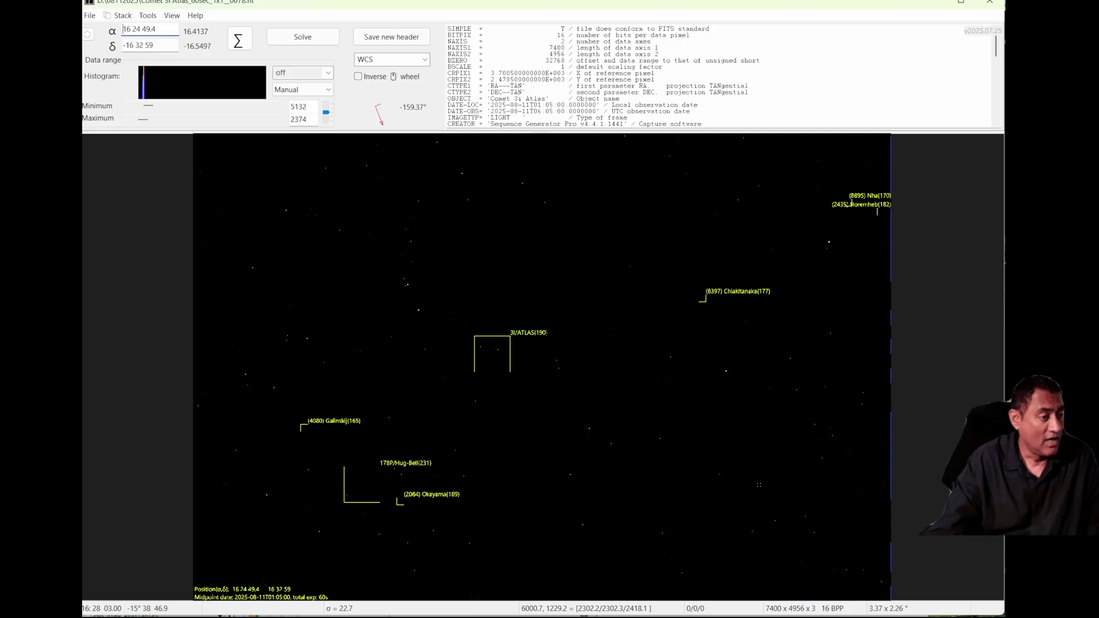
Examine the area inside the 3I/ATLAS annotation box closely for the comet among the nearby stars.
scroll(552, 410, "up", 2)
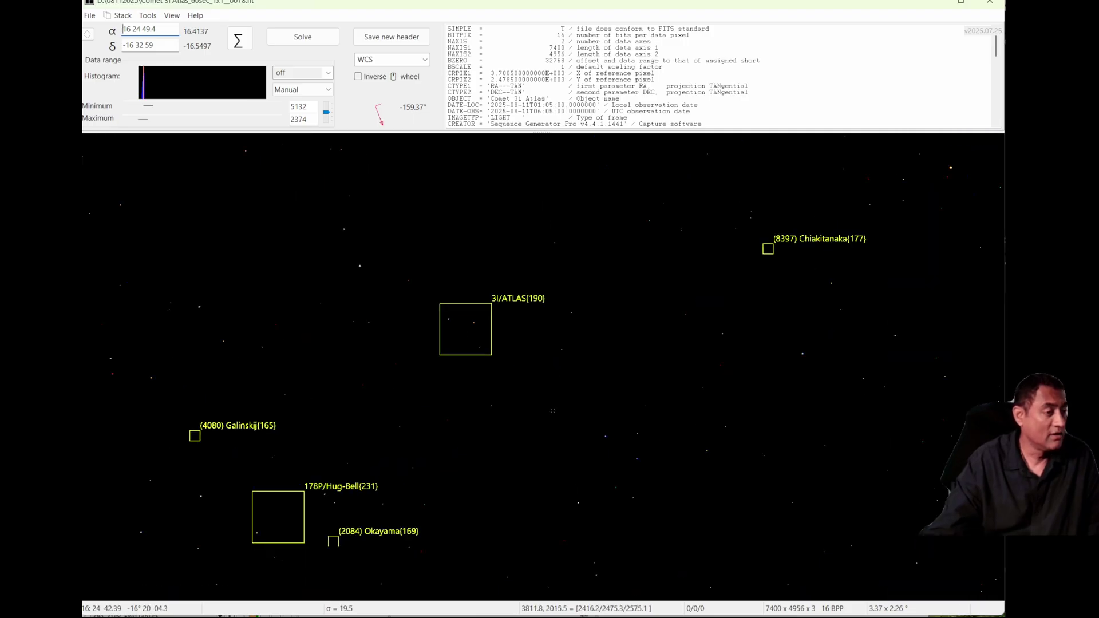
scroll(553, 410, "up", 1)
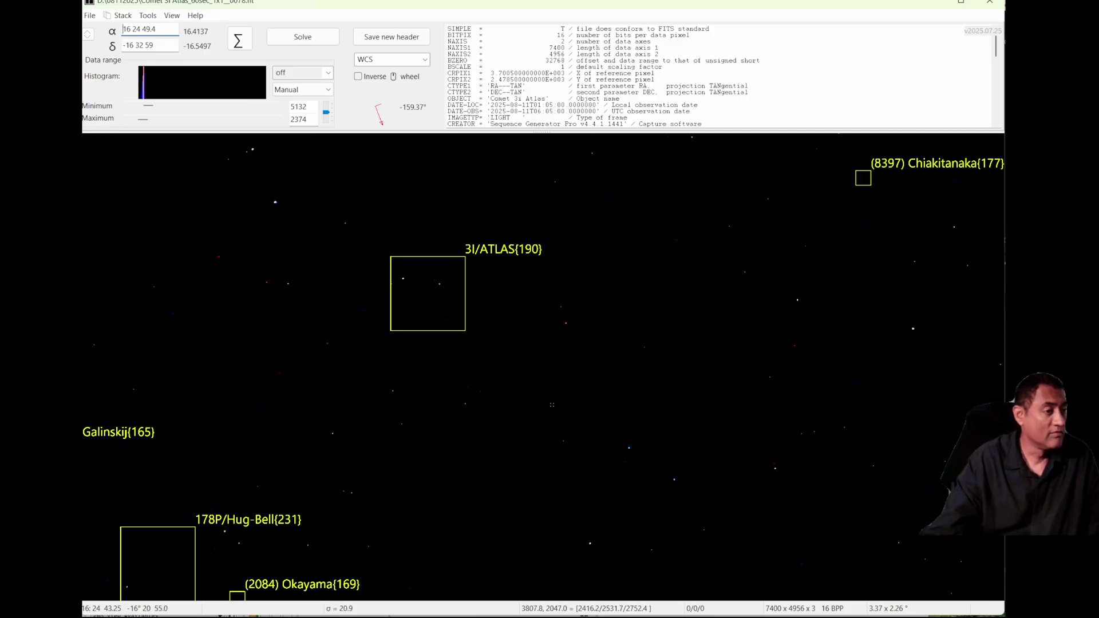
left_click_drag(550, 374, 622, 425)
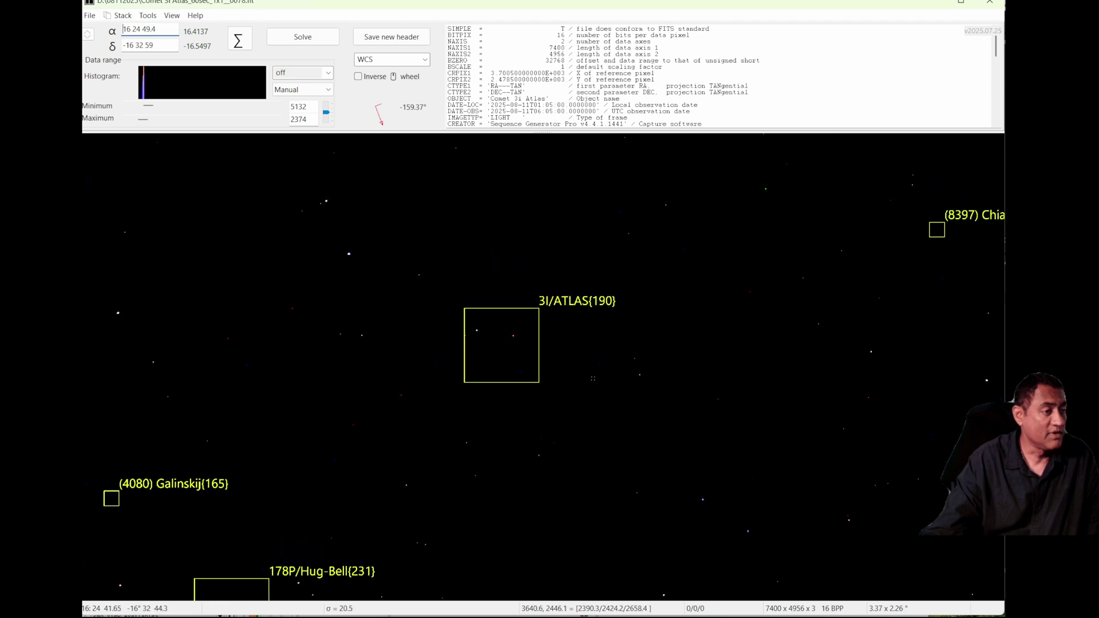
scroll(586, 374, "up", 1)
scroll(587, 374, "up", 1)
left_click_drag(586, 374, 684, 418)
scroll(684, 418, "up", 1)
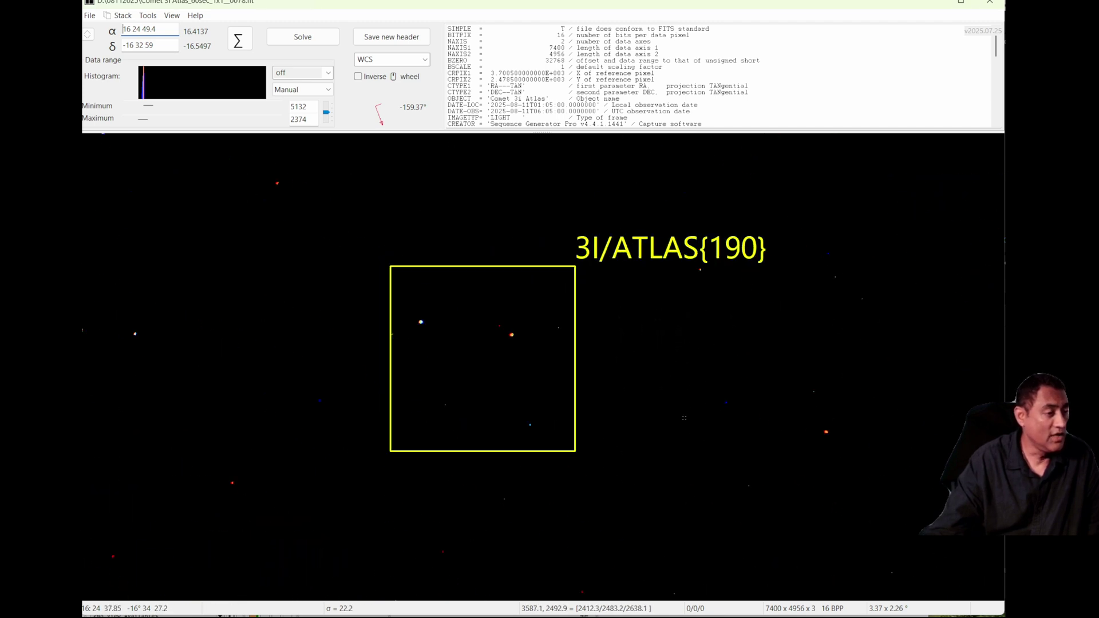
scroll(684, 418, "up", 1)
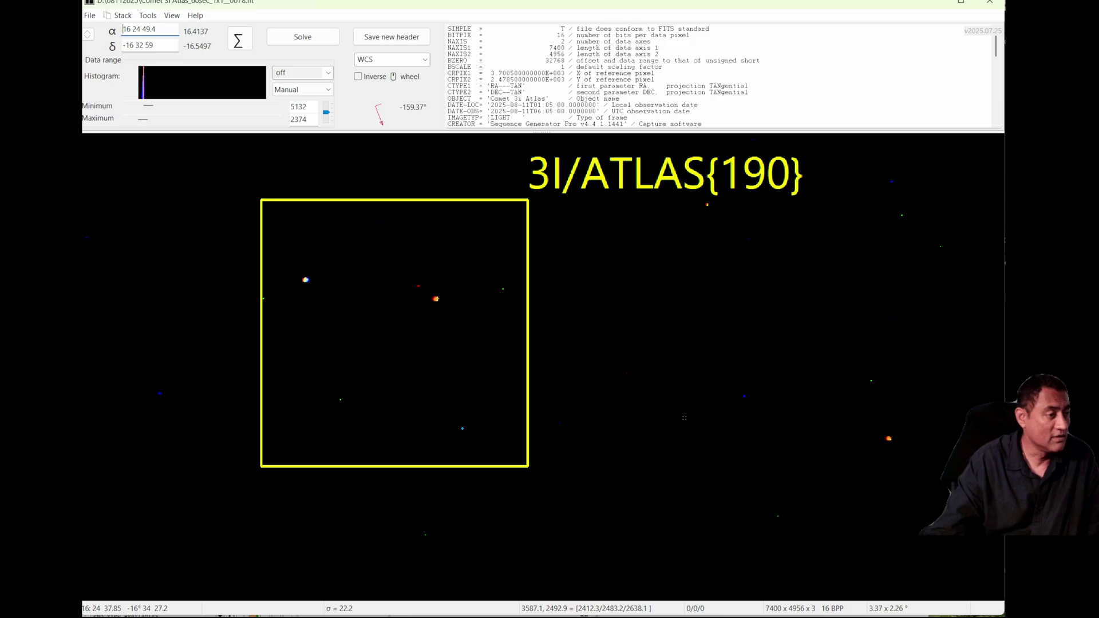
scroll(684, 417, "up", 1)
left_click_drag(571, 324, 716, 446)
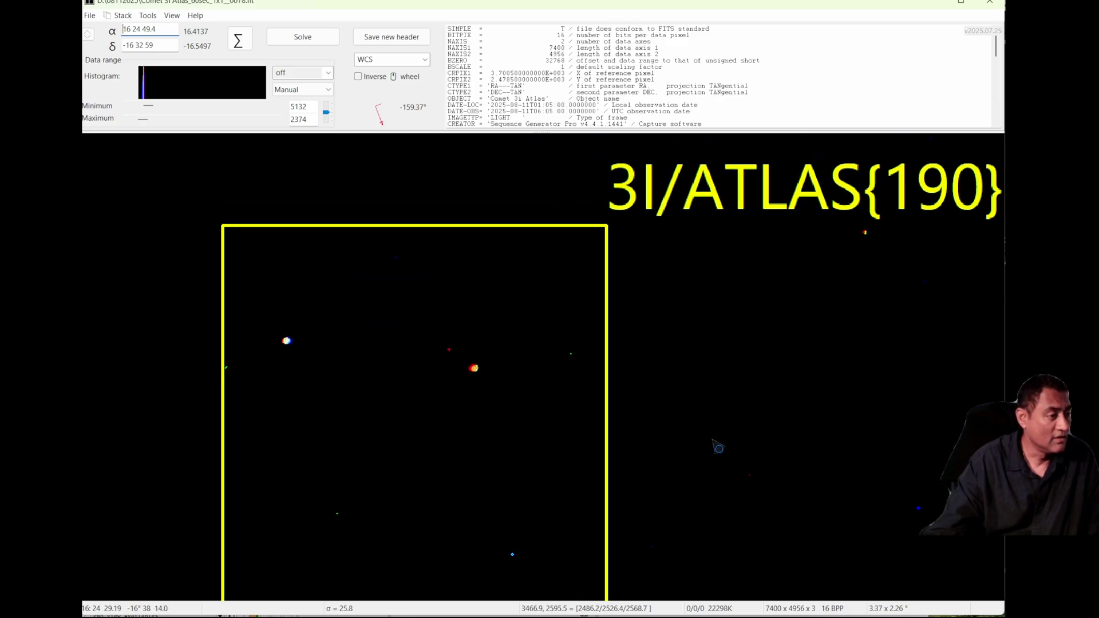
scroll(537, 442, "up", 1)
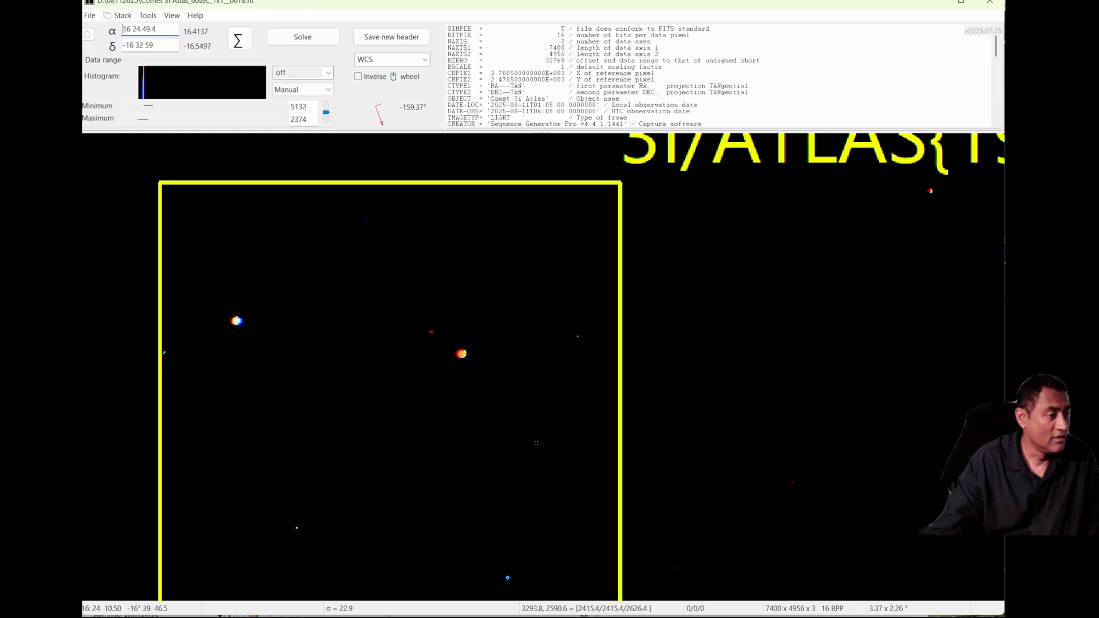
scroll(536, 443, "down", 1)
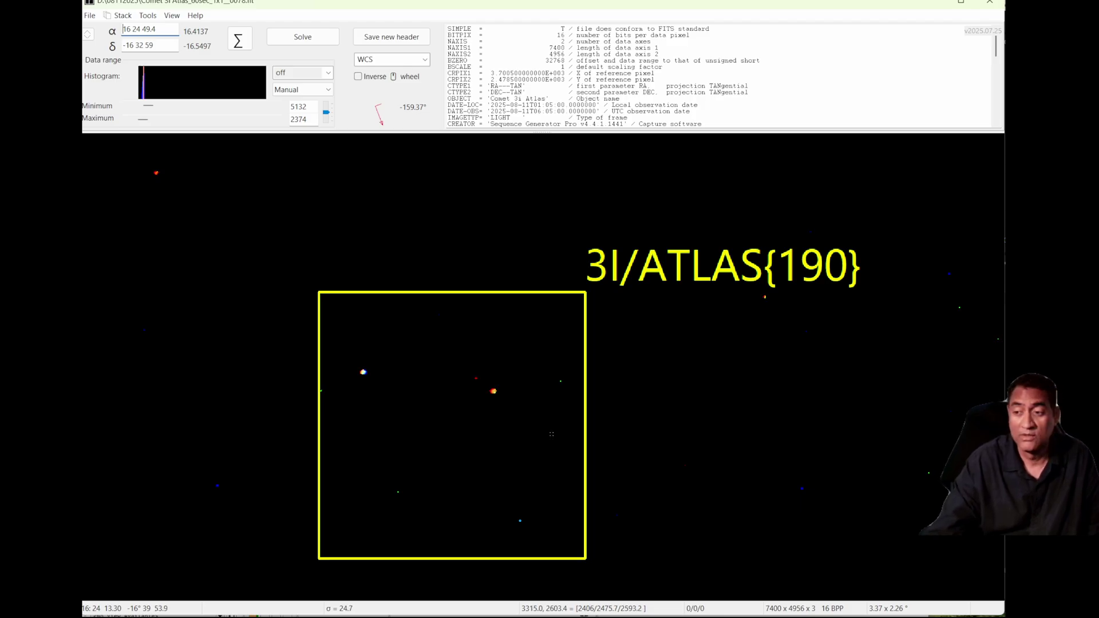
scroll(371, 485, "up", 1)
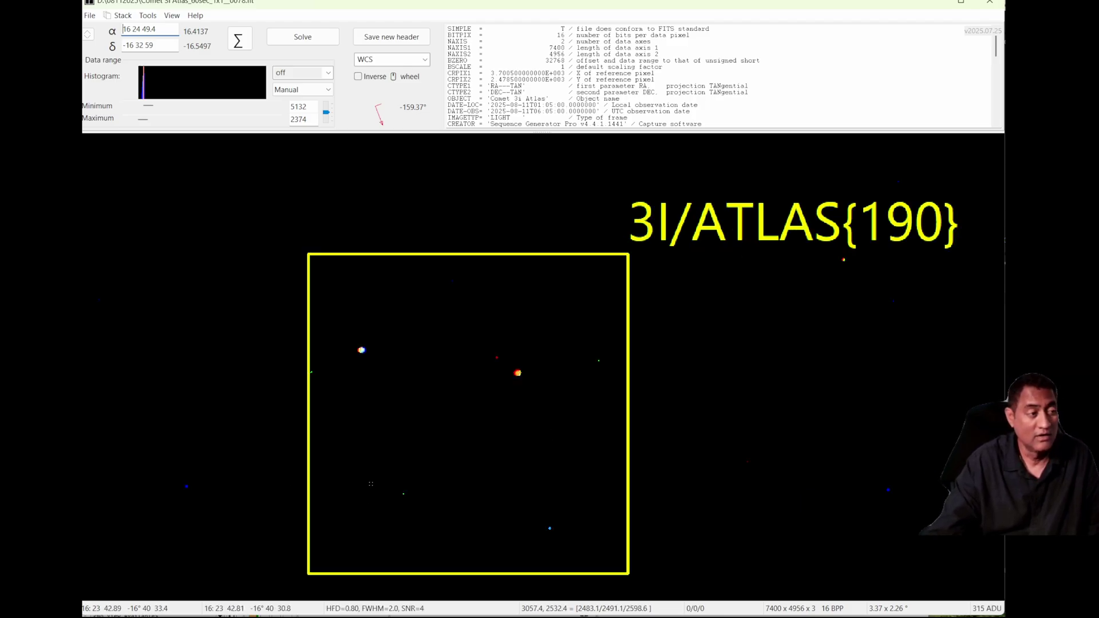